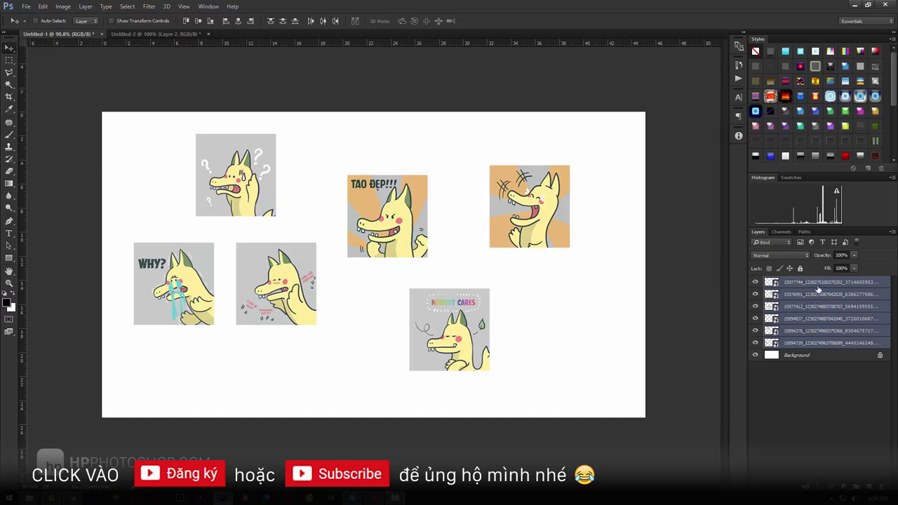
- Select only the top sticker layer in the Layers panel
click(817, 283)
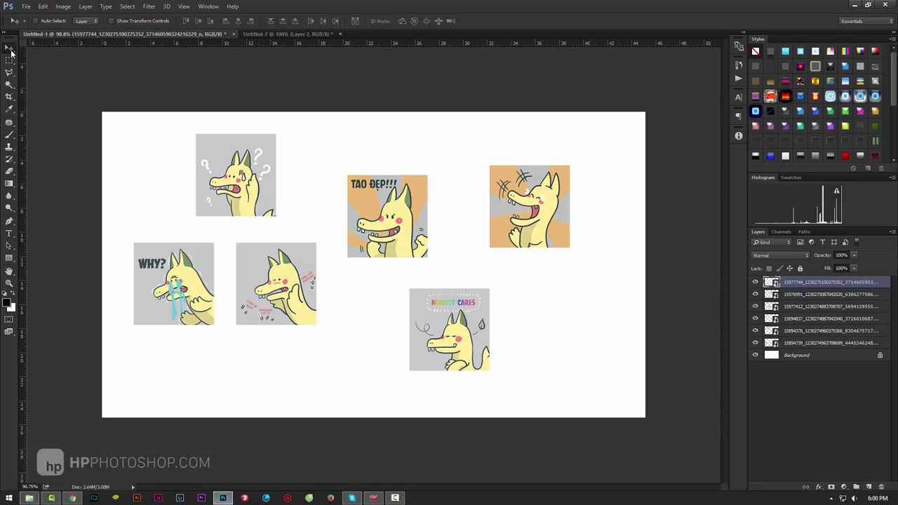
right_click(10, 51)
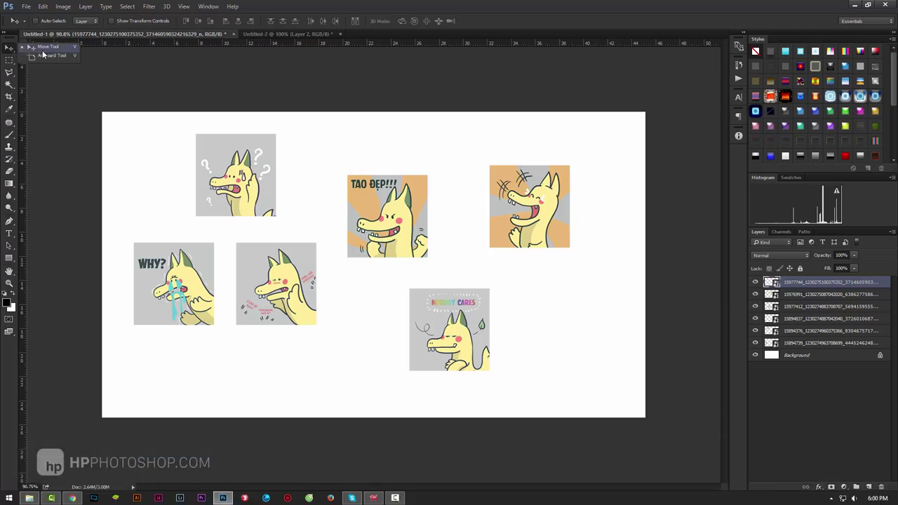
click(42, 50)
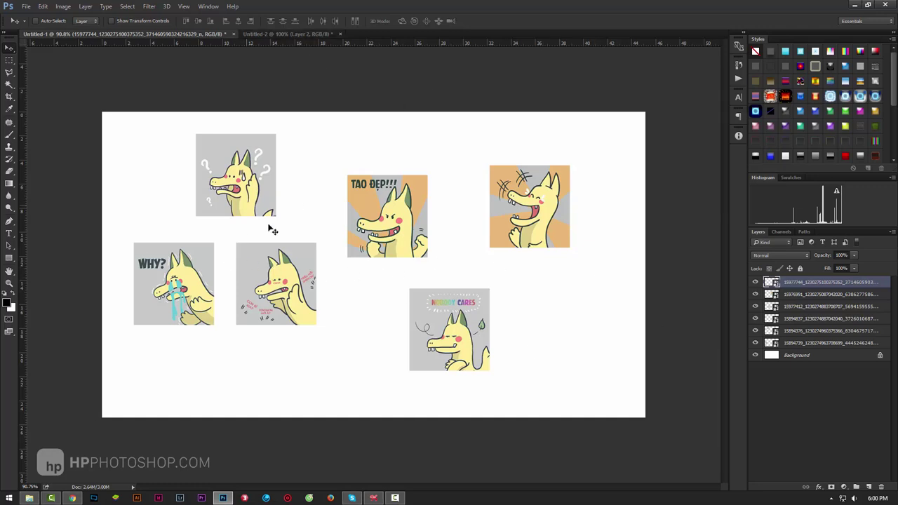
- Nudge the WHY? sticker up and line the orange laughing sticker up beside it
click(835, 344)
drag(227, 296, 231, 290)
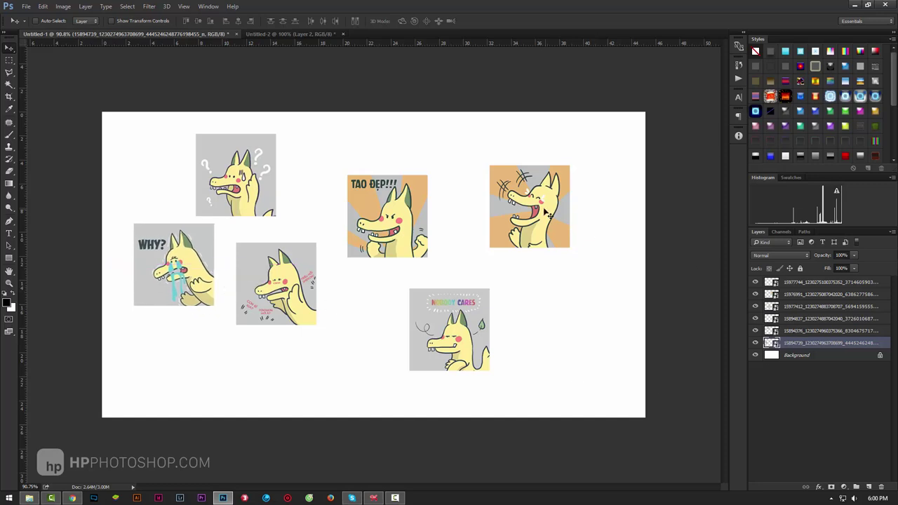
click(774, 282)
drag(530, 199, 580, 257)
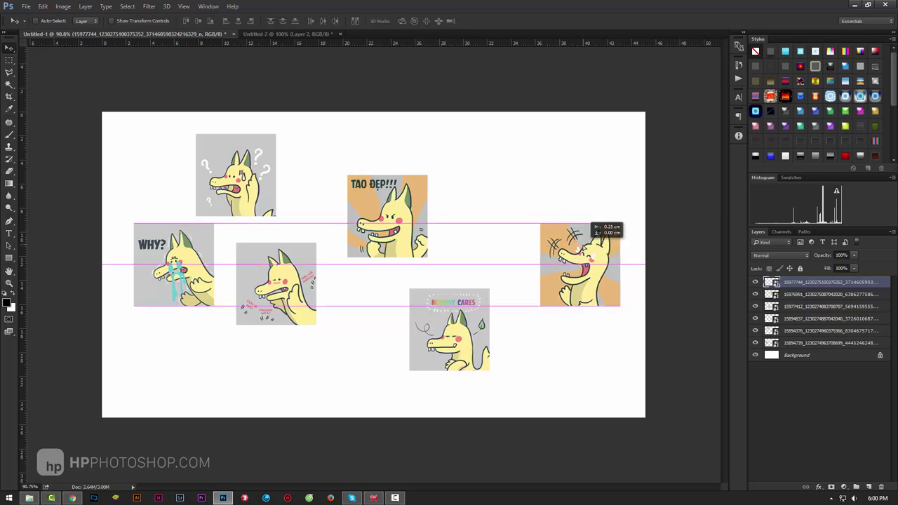
drag(579, 258, 606, 262)
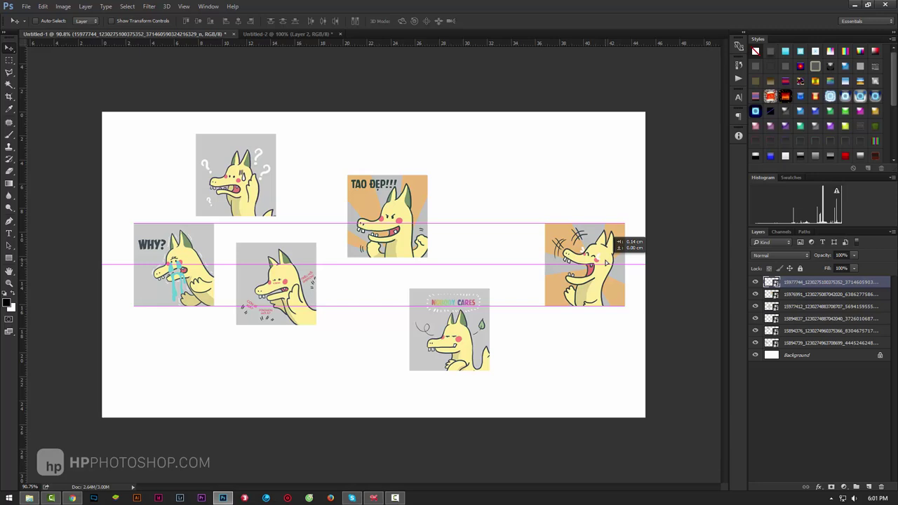
- Move TAO ĐẸP, the grey sticker and Nobody Cares into the same row
click(784, 294)
drag(425, 226, 528, 274)
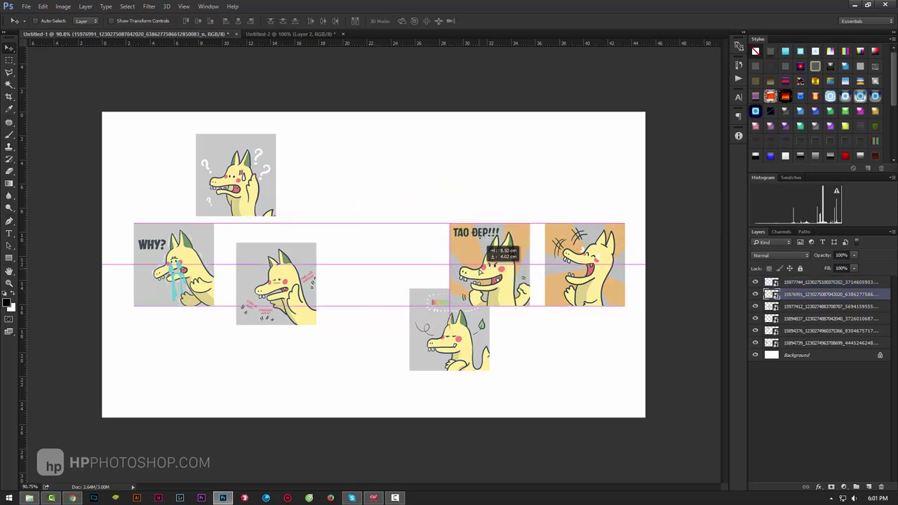
key(alt+bracketleft)
drag(279, 184, 394, 164)
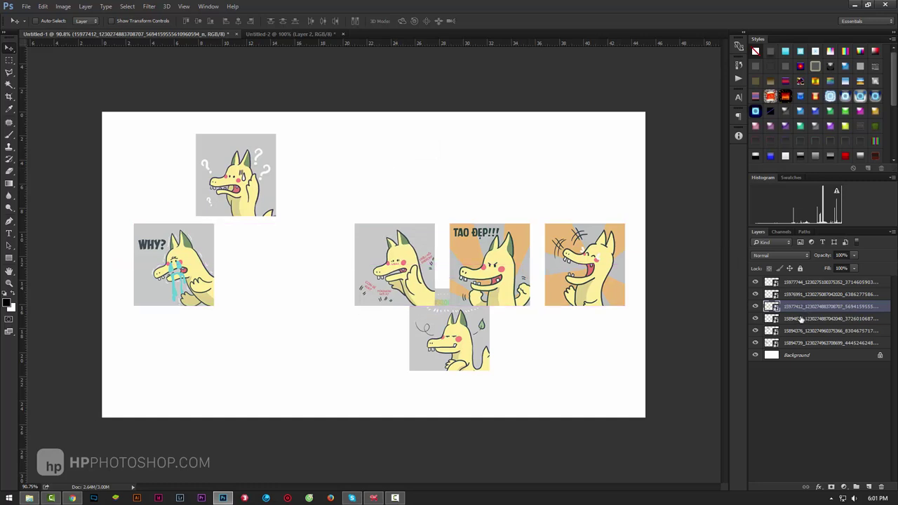
drag(467, 333, 318, 259)
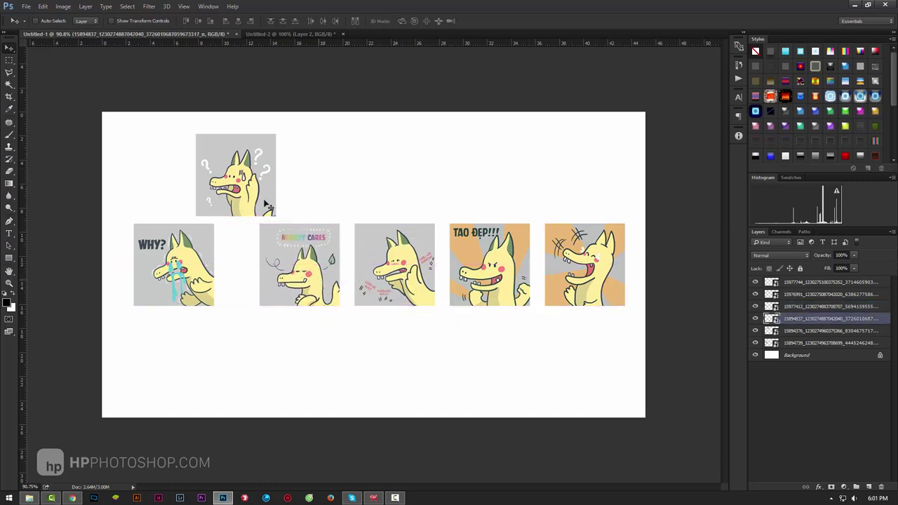
- Try moving the question-mark sticker into the row, undo it, and select the top-to-bottom sticker layers
click(812, 334)
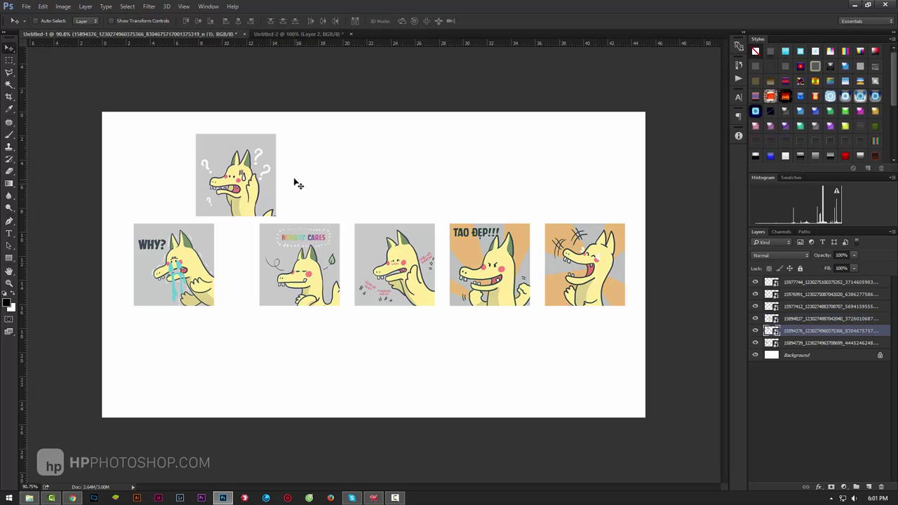
mouse_move(294, 182)
mouse_down()
mouse_move(281, 259)
mouse_move(224, 259)
mouse_move(320, 259)
mouse_up()
key(ctrl+z)
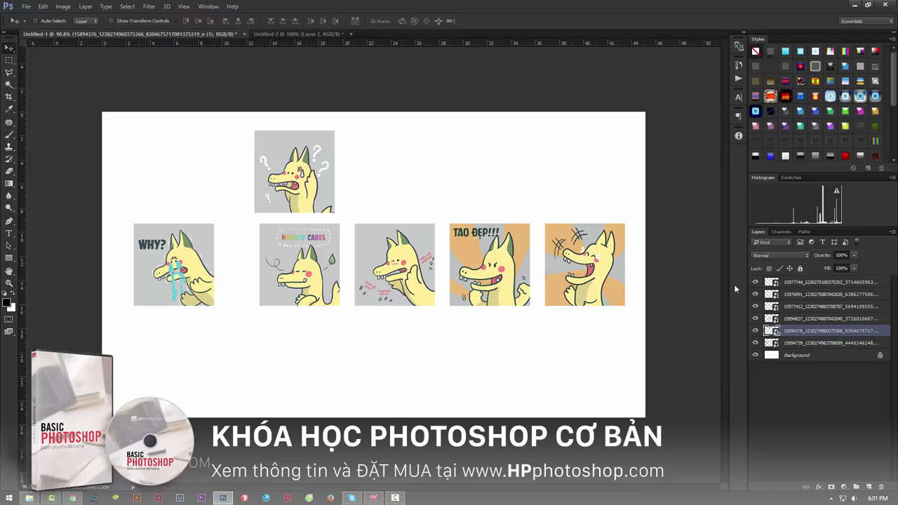
click(811, 284)
click(810, 344)
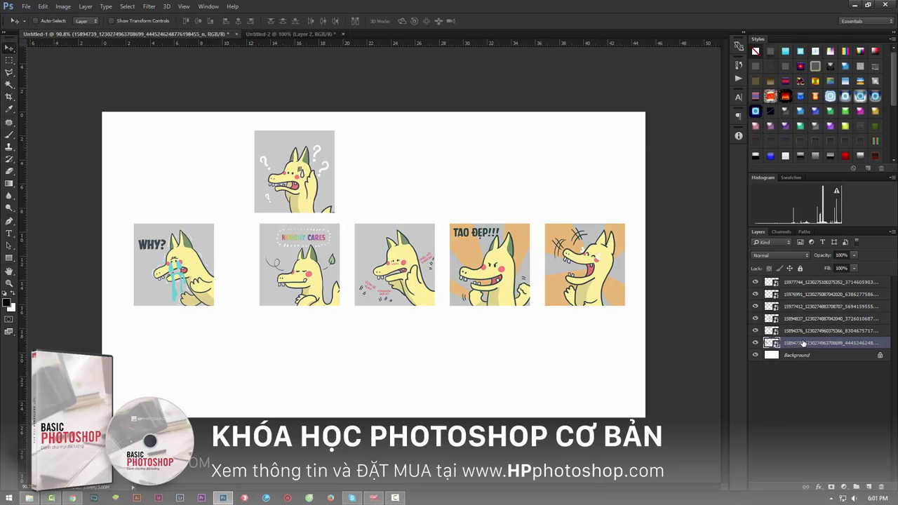
- Select all six sticker layers and try the Distribute Vertical Centers alignment
shift+click(797, 284)
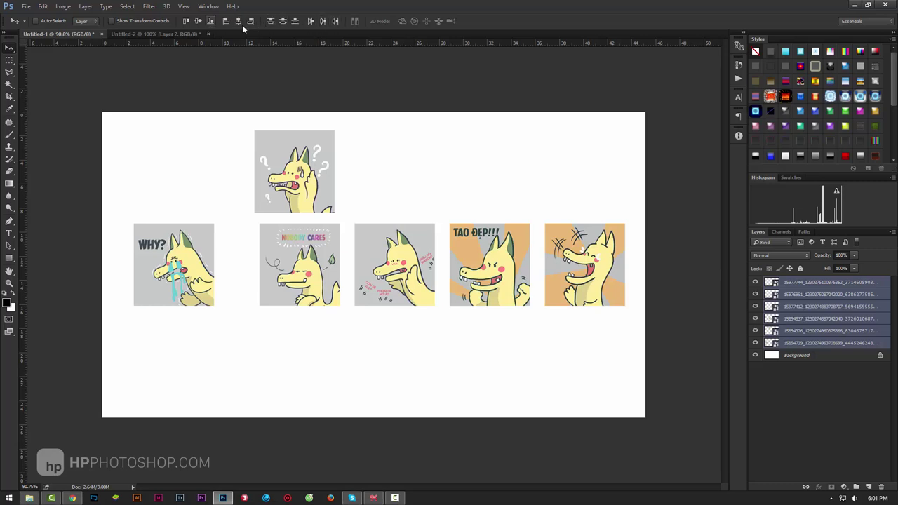
click(271, 22)
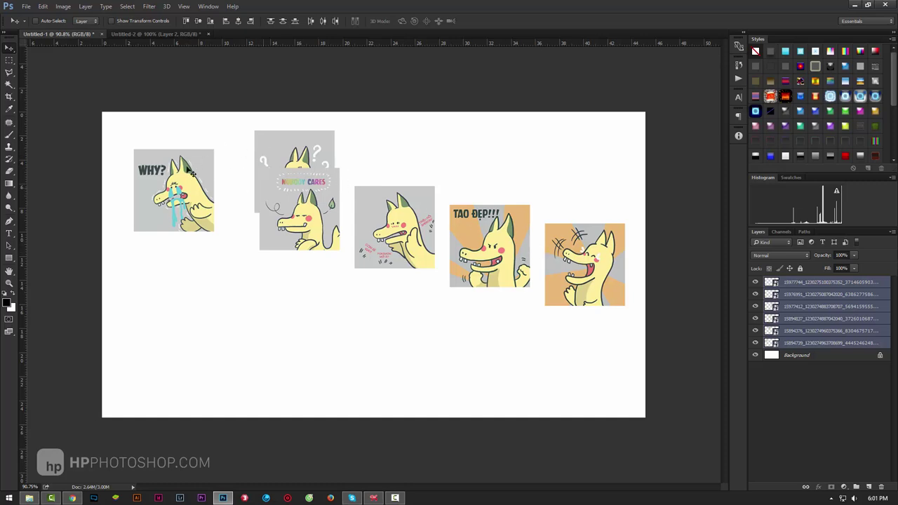
click(323, 22)
- Rescatter TAO ĐẸP, the grey sticker and Nobody Cares, stacking the question-mark sticker above them
click(832, 303)
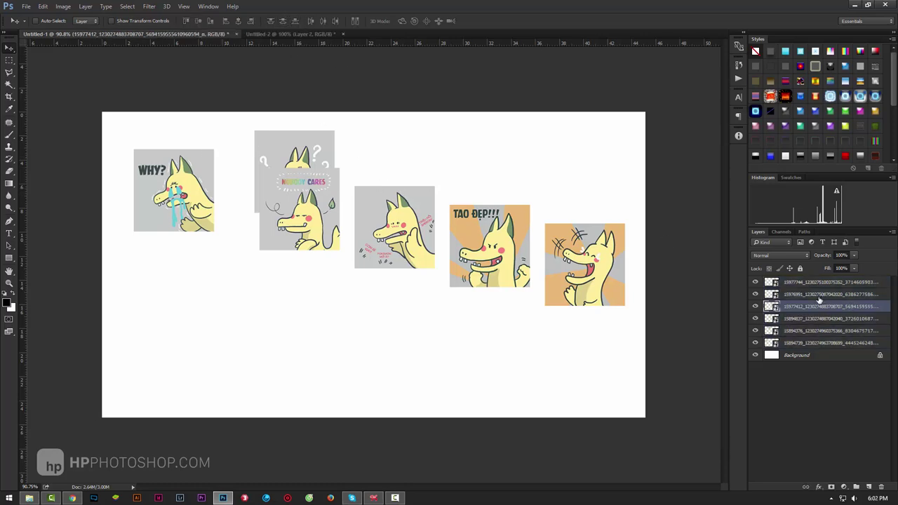
drag(433, 243, 283, 335)
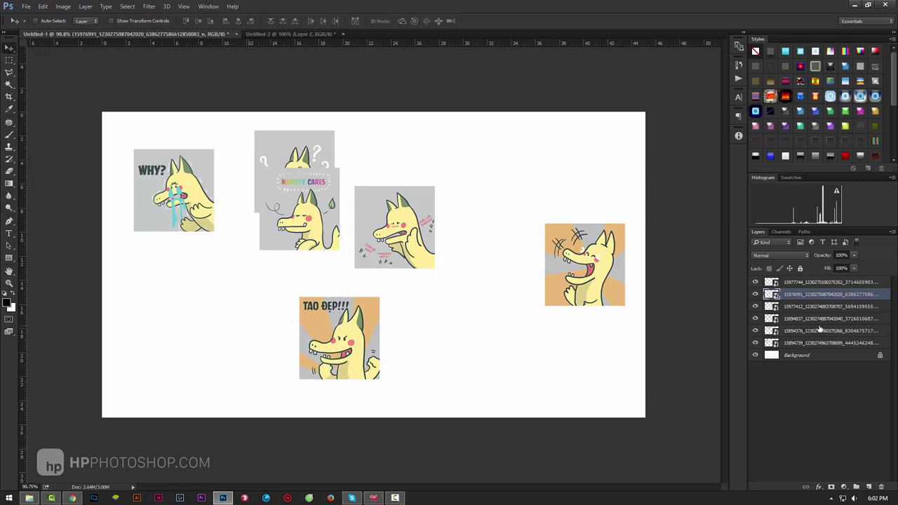
drag(492, 257, 298, 301)
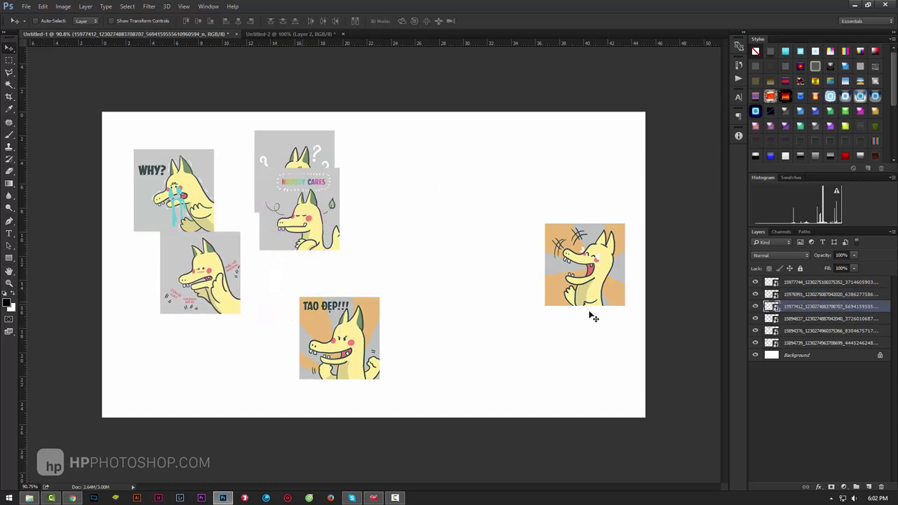
click(807, 319)
mouse_move(503, 265)
mouse_down()
mouse_move(505, 313)
mouse_move(531, 295)
mouse_up()
click(814, 330)
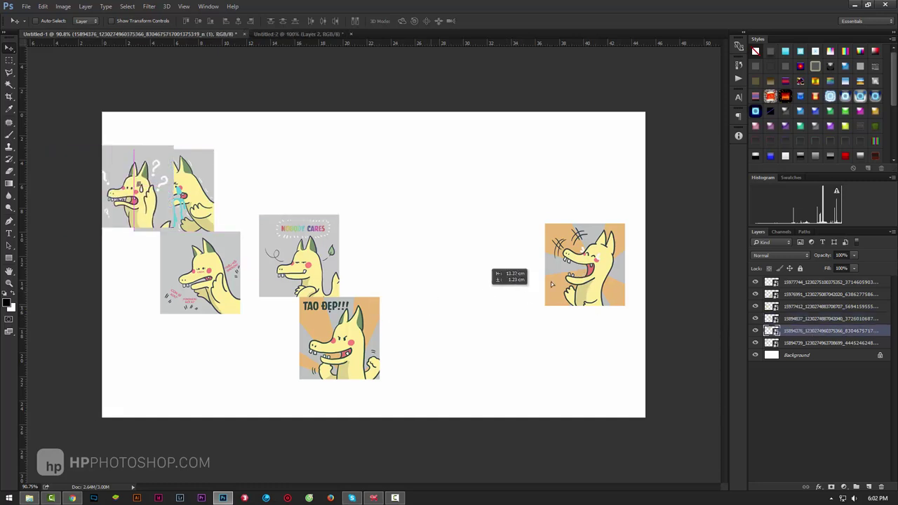
click(845, 283)
- Distribute the six stickers' horizontal centers, align their vertical centers, and nudge the row down
shift+click(823, 343)
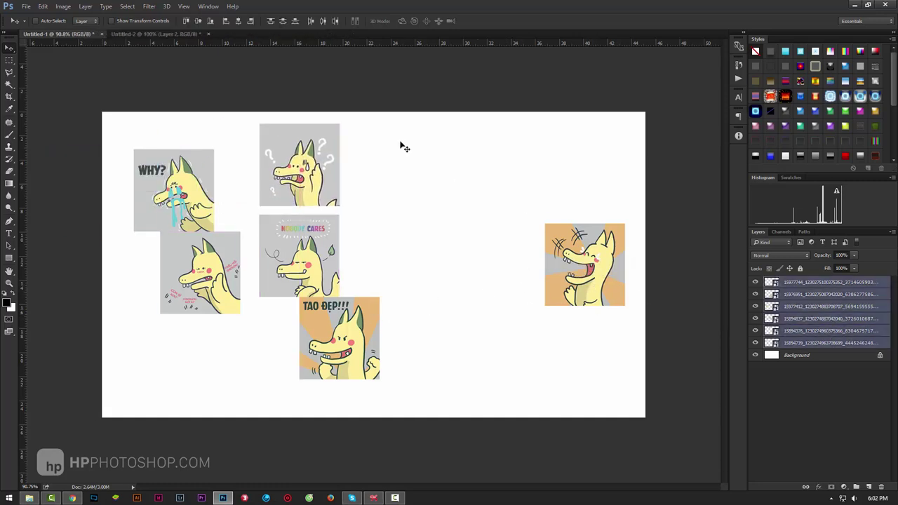
click(272, 22)
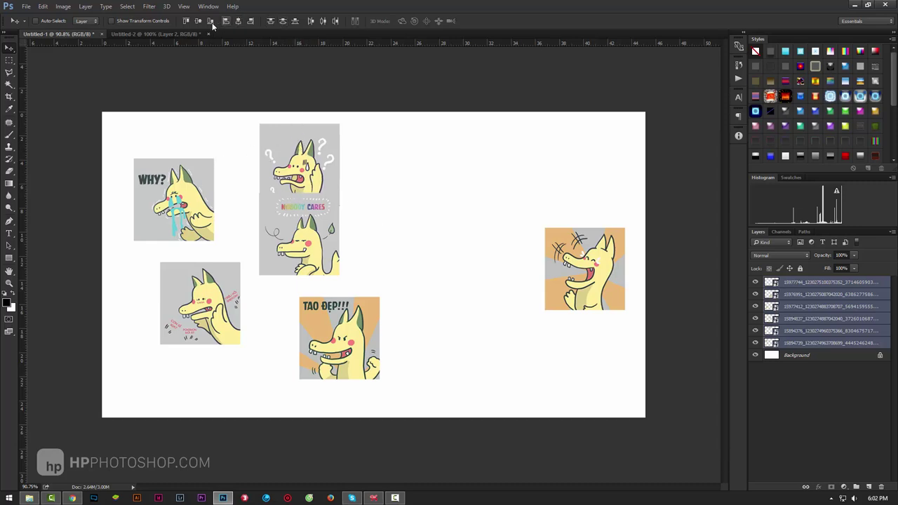
click(238, 21)
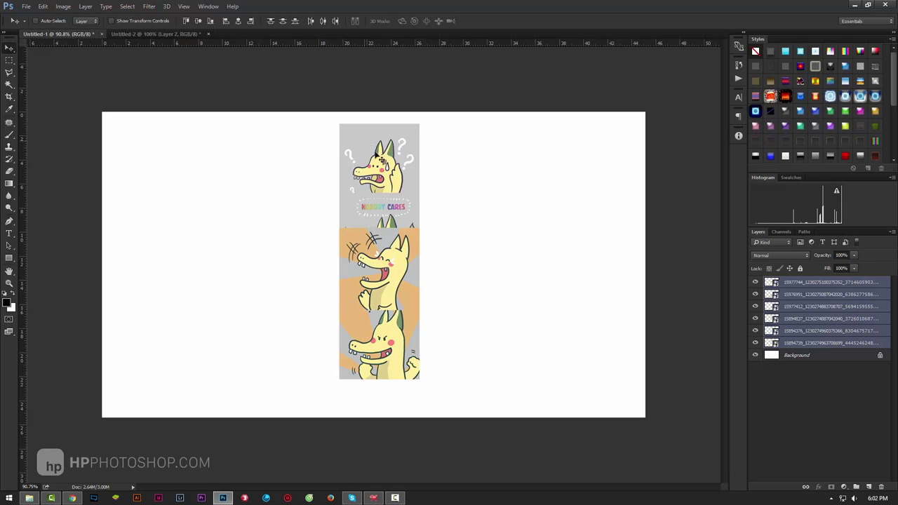
key(ctrl+z)
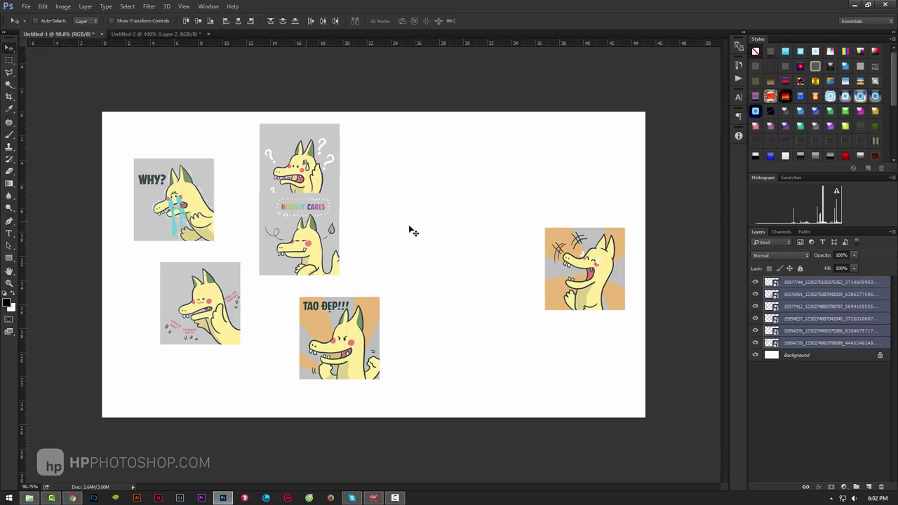
click(322, 21)
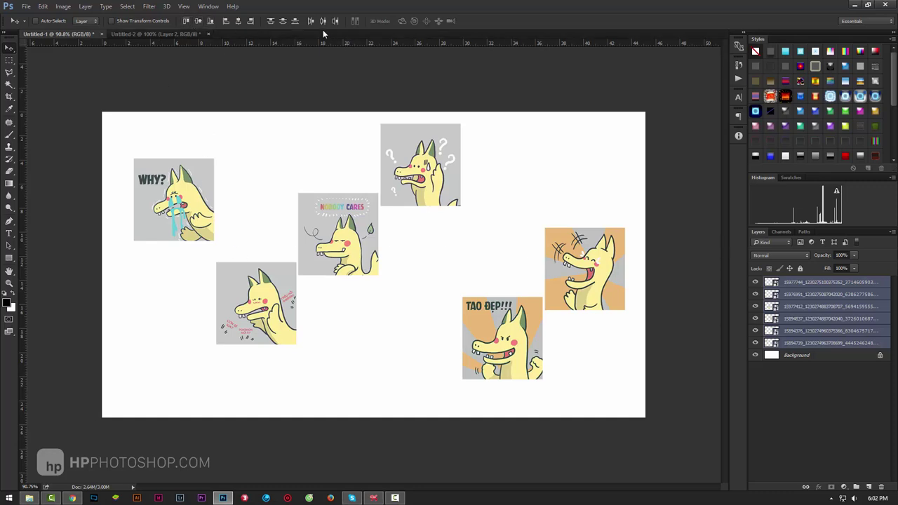
click(199, 21)
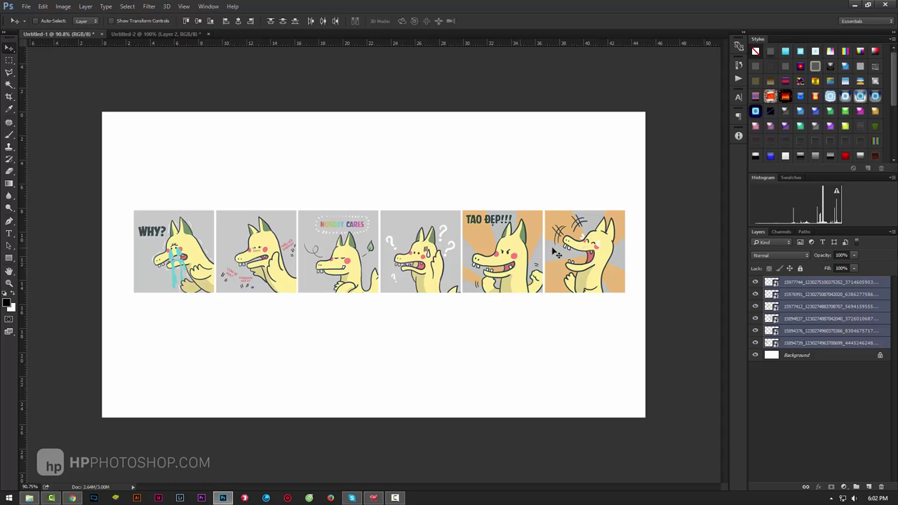
drag(493, 253, 493, 266)
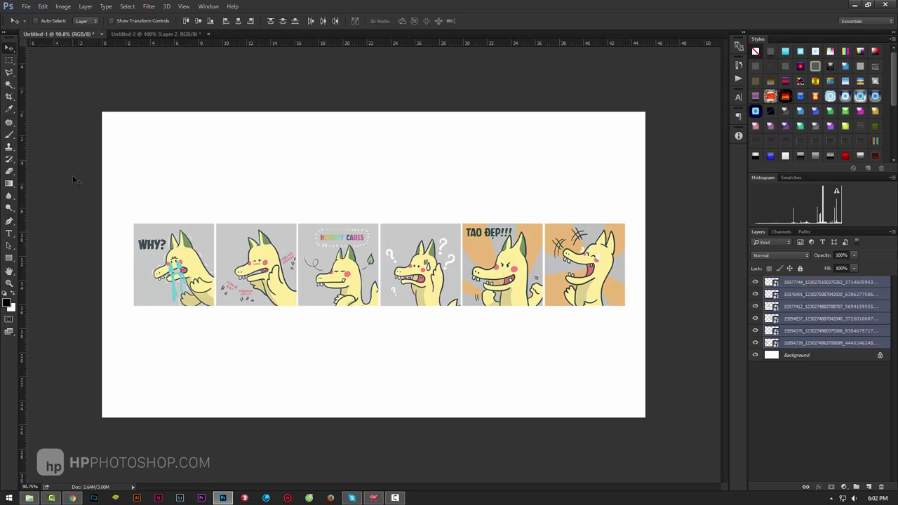
- Draw a rectangular marquee, then load the question-mark sticker's outline as the selection
key(m)
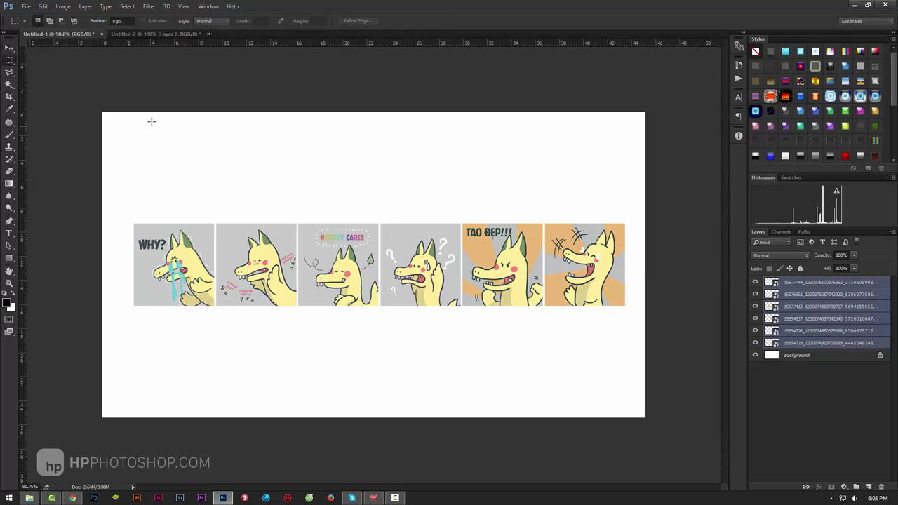
drag(102, 112, 503, 193)
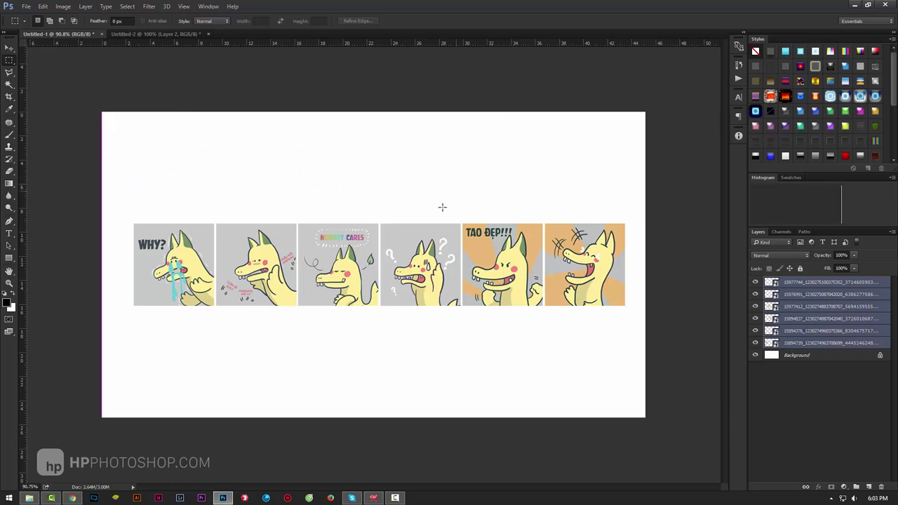
click(756, 282)
click(755, 282)
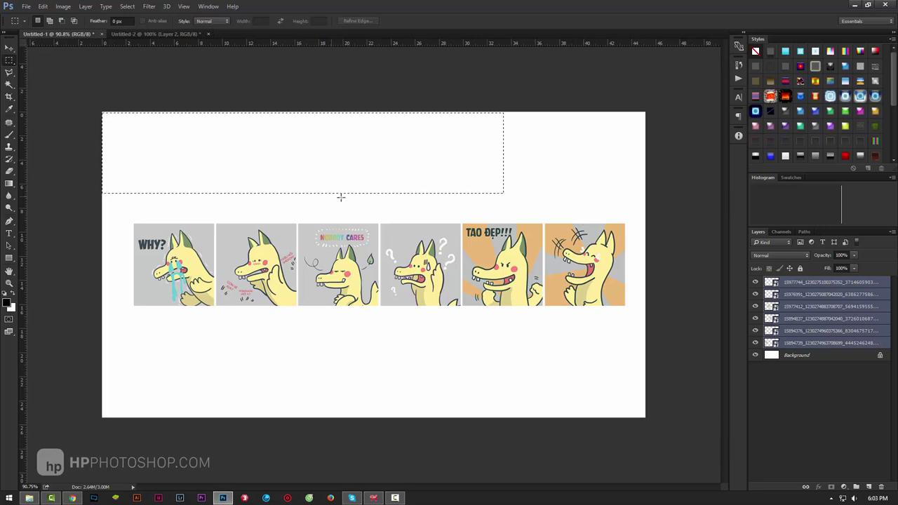
ctrl+click(771, 330)
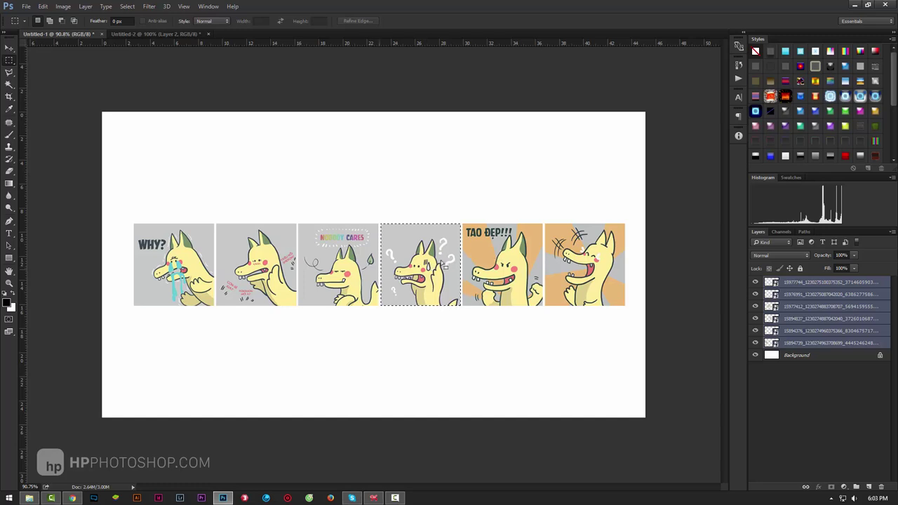
- Align the top laughing panel layer to the selection so it covers the fourth slot
click(10, 47)
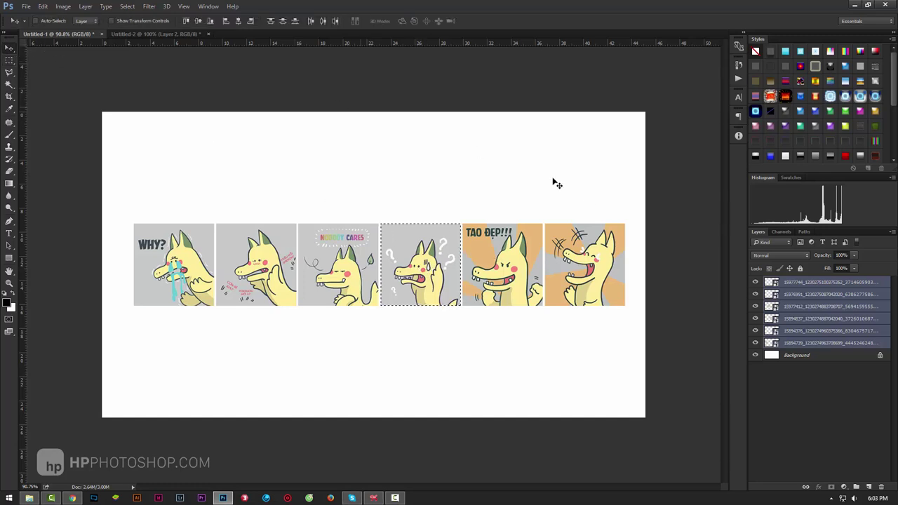
click(815, 282)
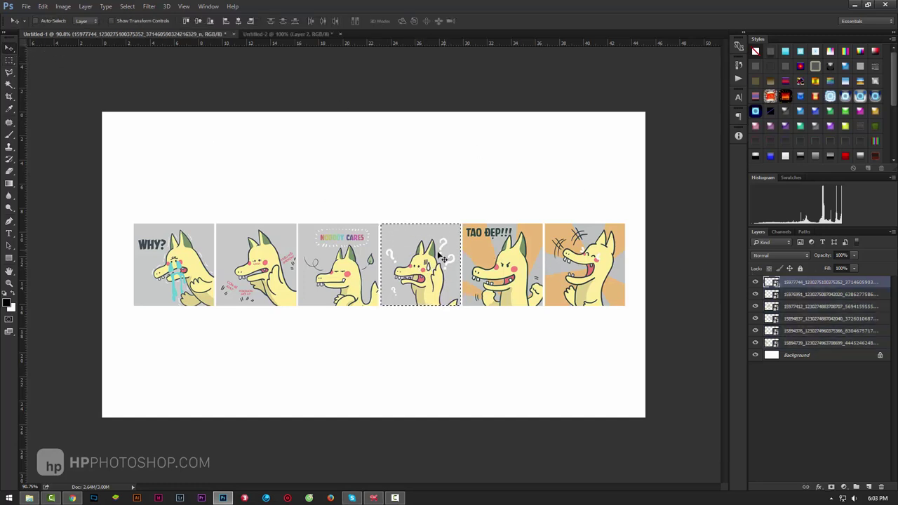
click(238, 21)
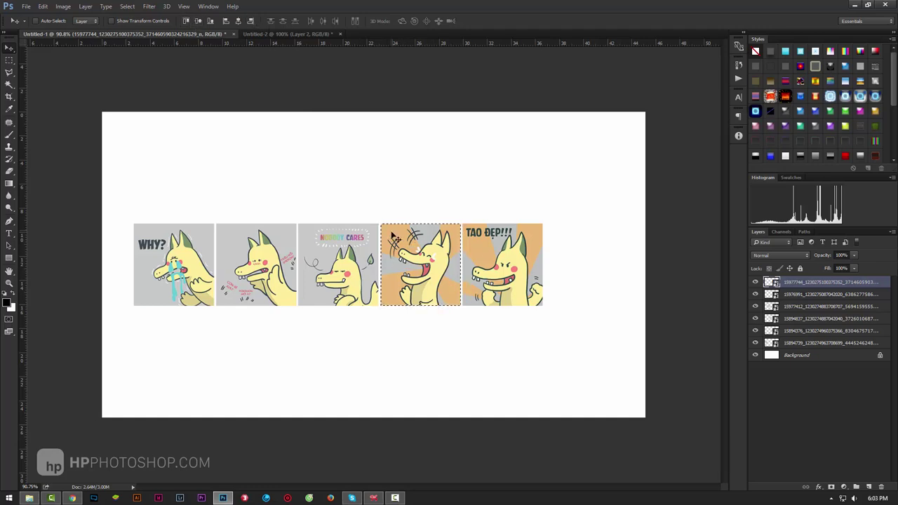
- Marquee an empty area above the row and centre the laughing panel on it
click(9, 60)
drag(253, 150, 460, 223)
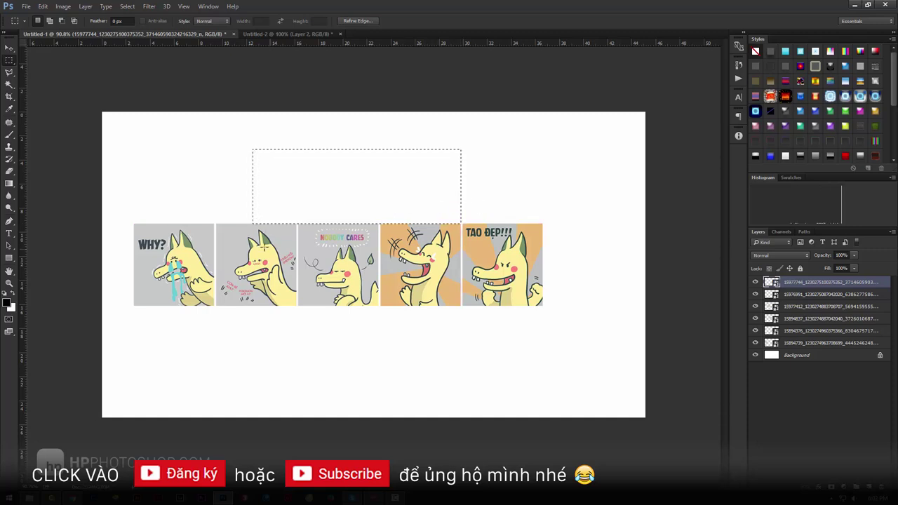
click(9, 48)
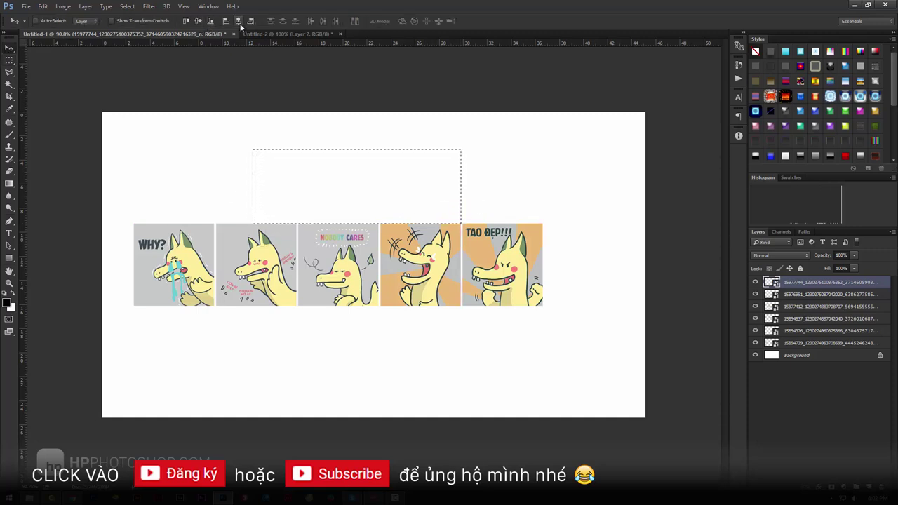
click(239, 22)
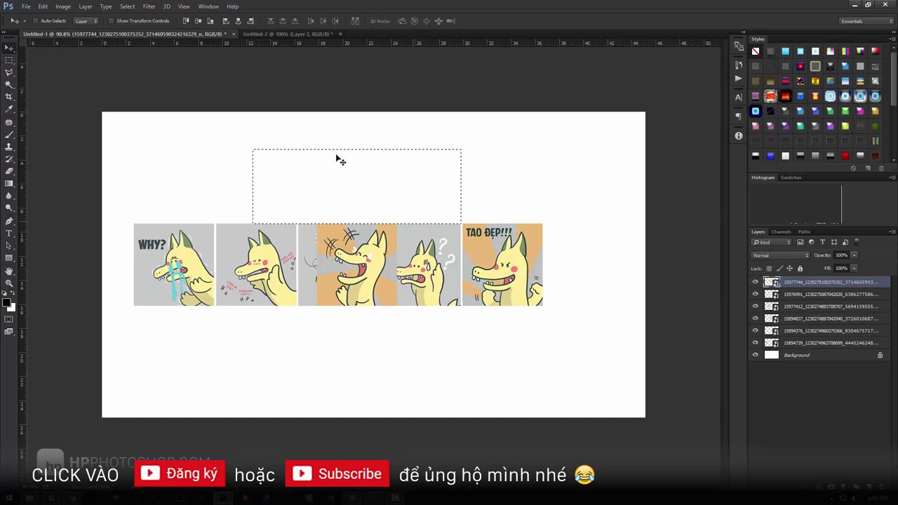
click(201, 21)
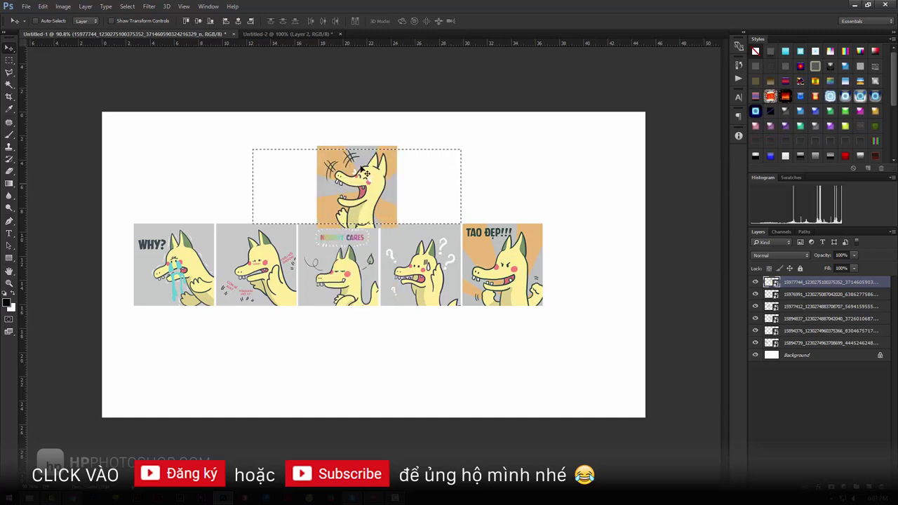
- Try edge alignments against the selection, deselect, and bring up the Untitled-2 heading document
click(250, 21)
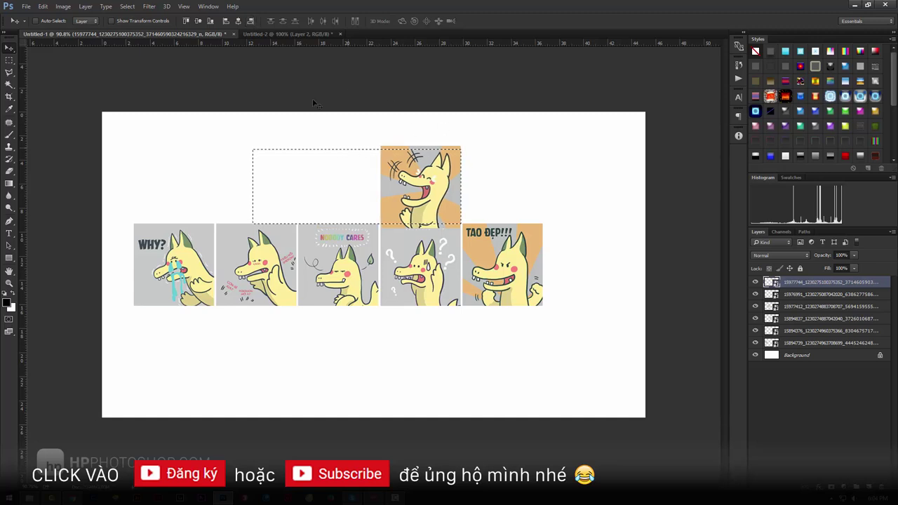
click(225, 21)
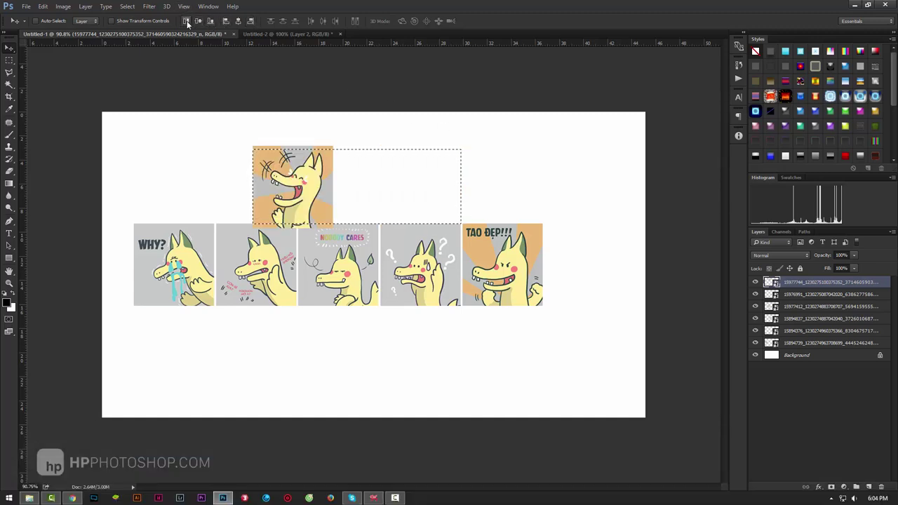
click(186, 21)
click(211, 21)
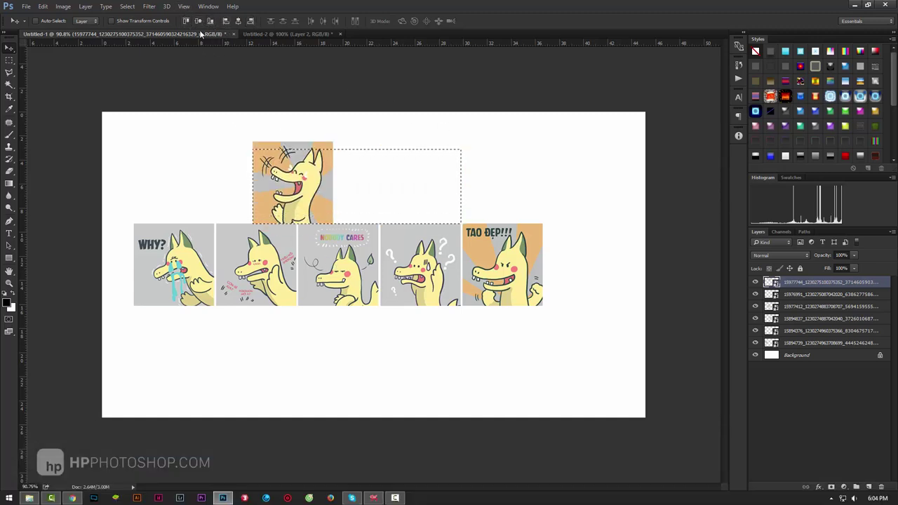
click(198, 21)
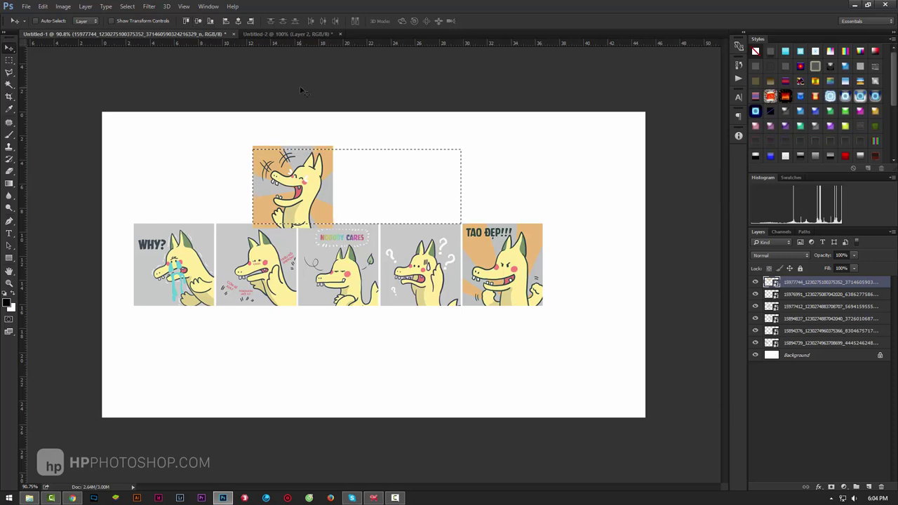
key(ctrl+d)
click(261, 33)
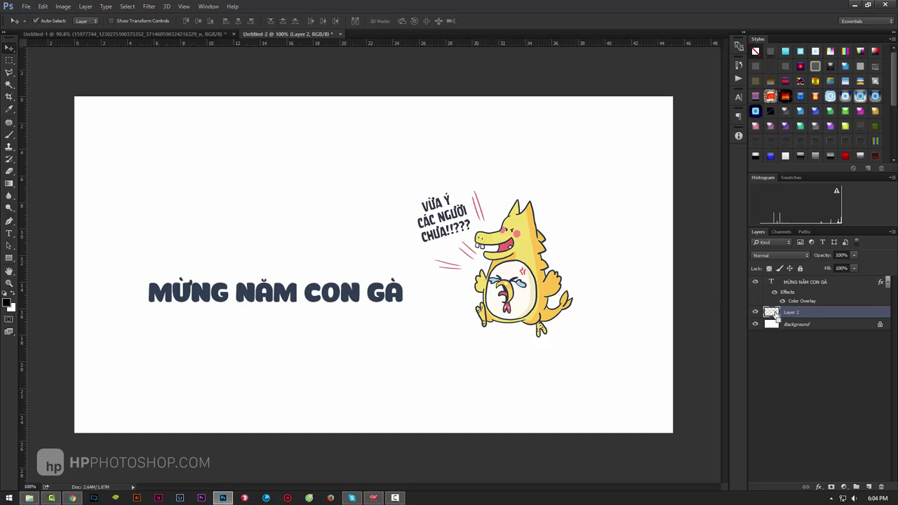
- Centre the MỪNG NĂM CON GÀ heading on the character's outline, then drag it below the character
ctrl+click(772, 313)
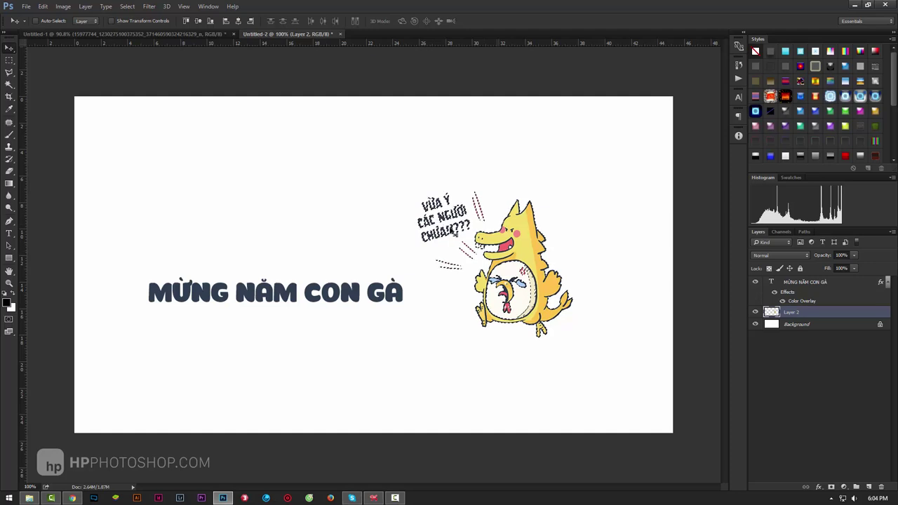
click(799, 282)
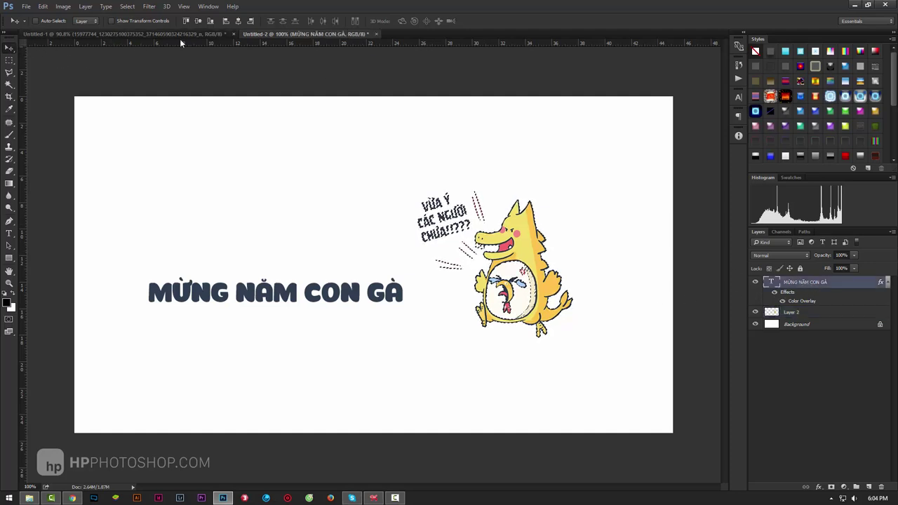
click(239, 22)
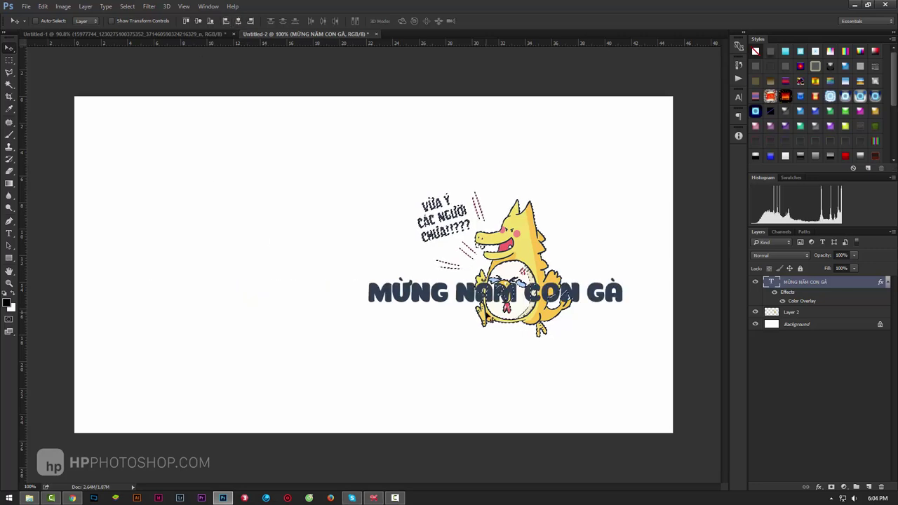
key(ctrl+d)
drag(504, 299, 511, 366)
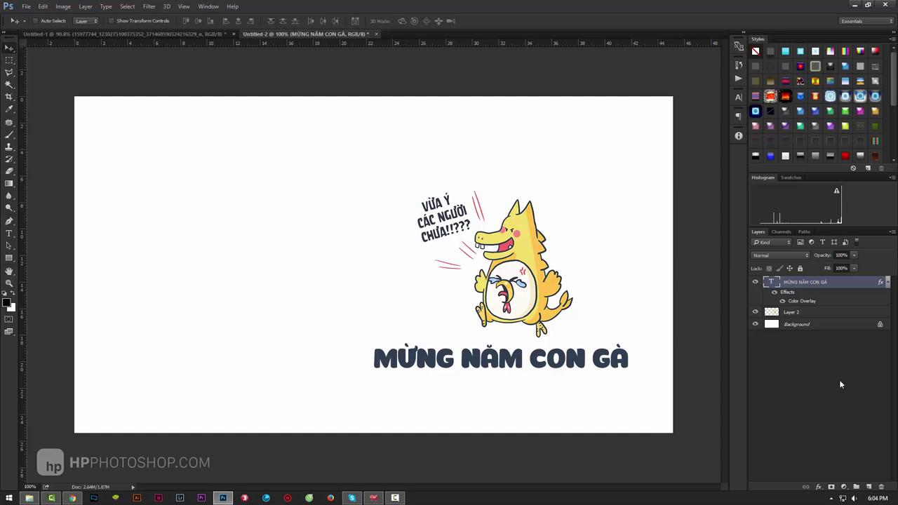
- Align the character layer's horizontal center with the heading and reselect both layers
ctrl+click(812, 315)
click(238, 21)
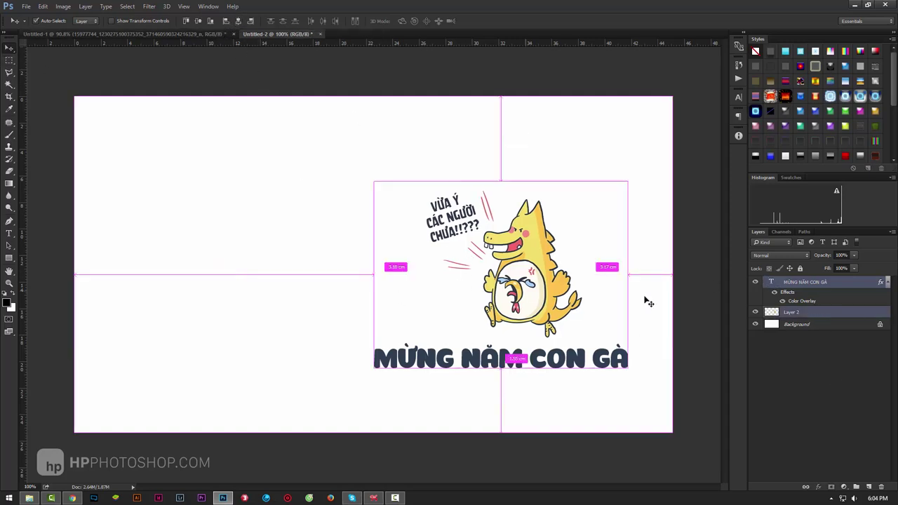
click(811, 311)
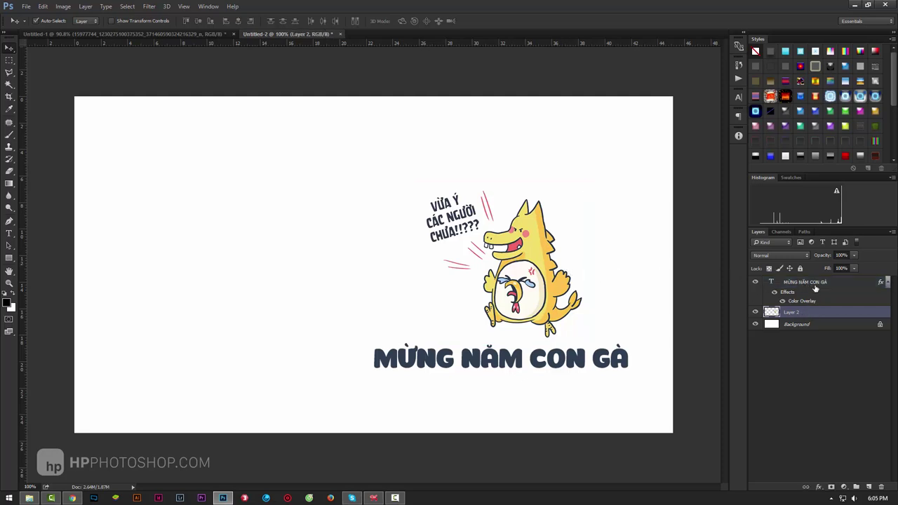
ctrl+click(815, 282)
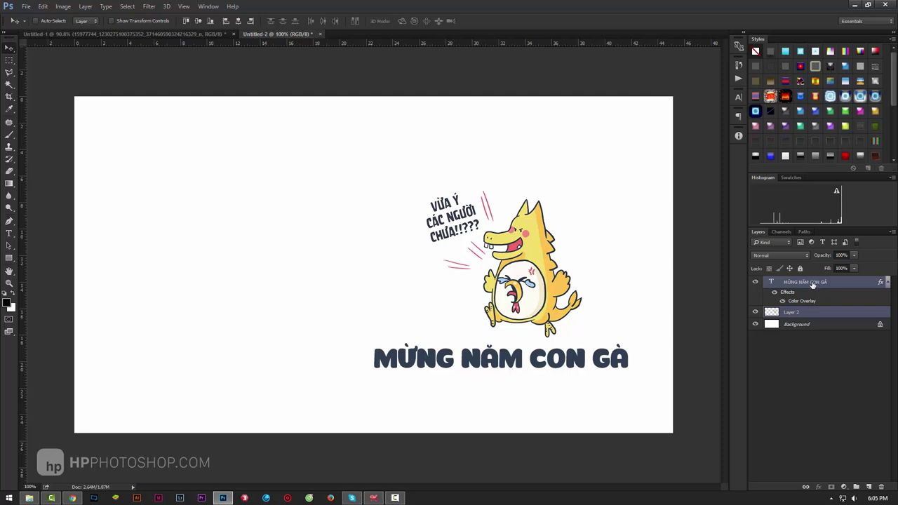
right_click(819, 282)
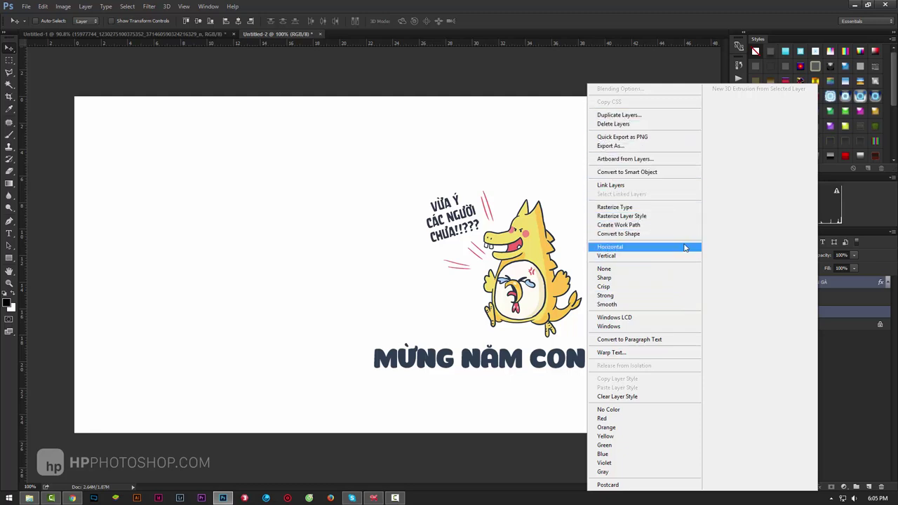
click(894, 385)
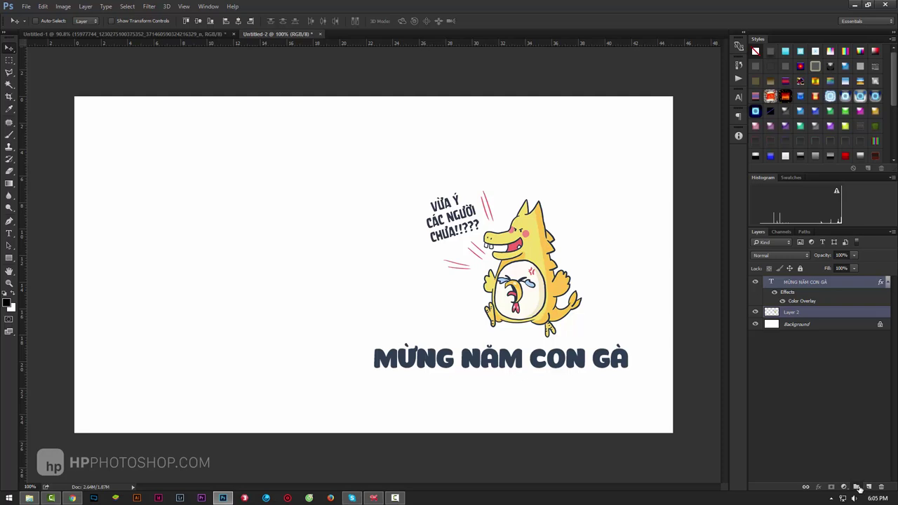
- Group the character and heading layers into Group 1, then select the whole canvas
click(859, 487)
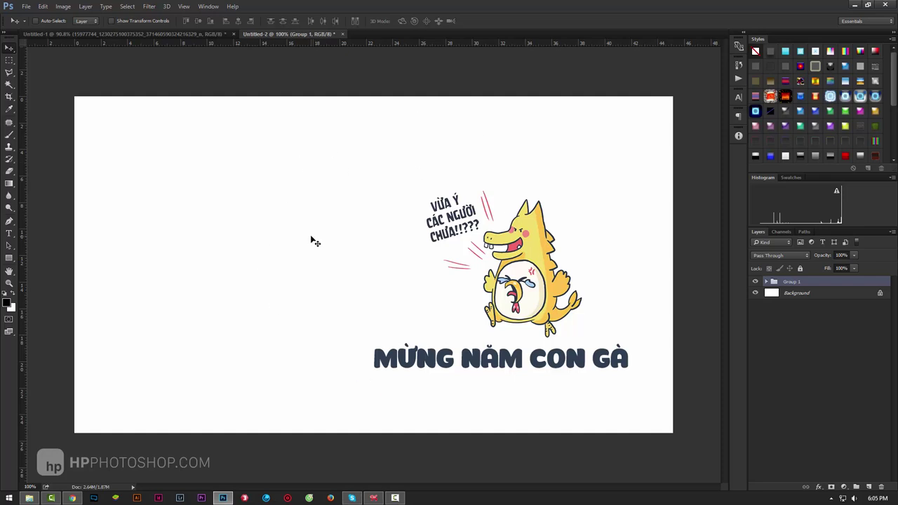
key(ctrl+a)
- Centre Group 1 horizontally and vertically on the canvas, then deselect
click(238, 21)
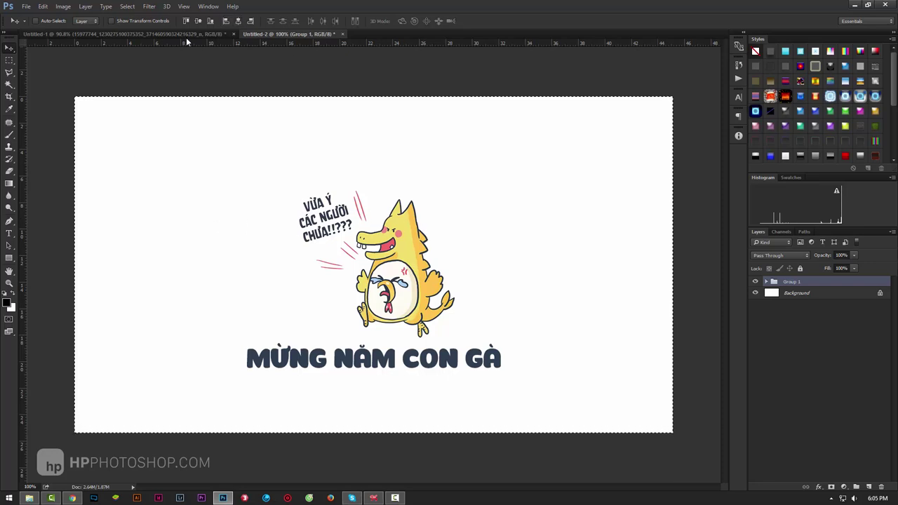
click(198, 21)
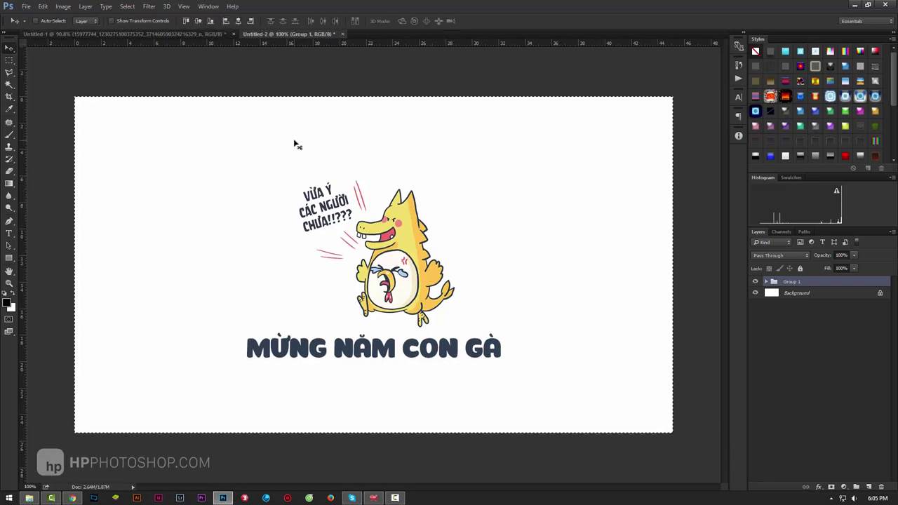
key(ctrl+d)
- Compare the comic panels document with the heading document, ending on the heading document
click(173, 34)
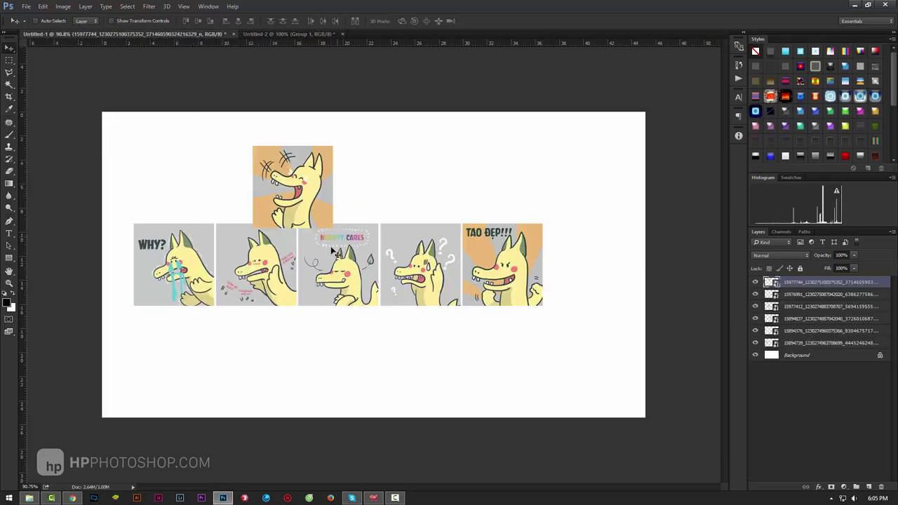
click(289, 34)
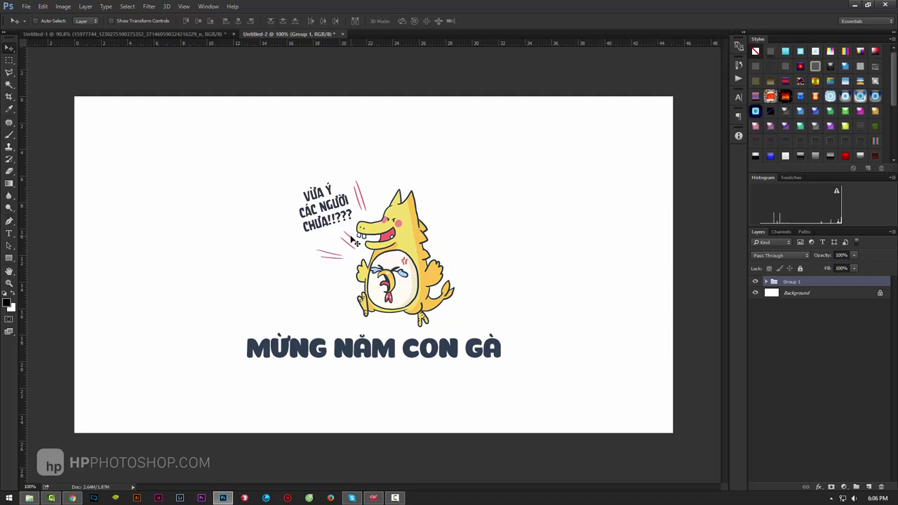
click(158, 34)
click(267, 35)
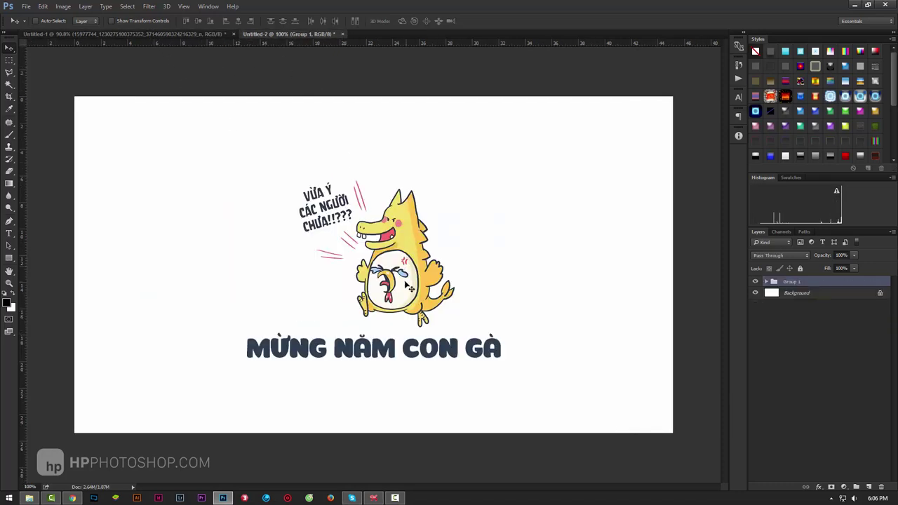